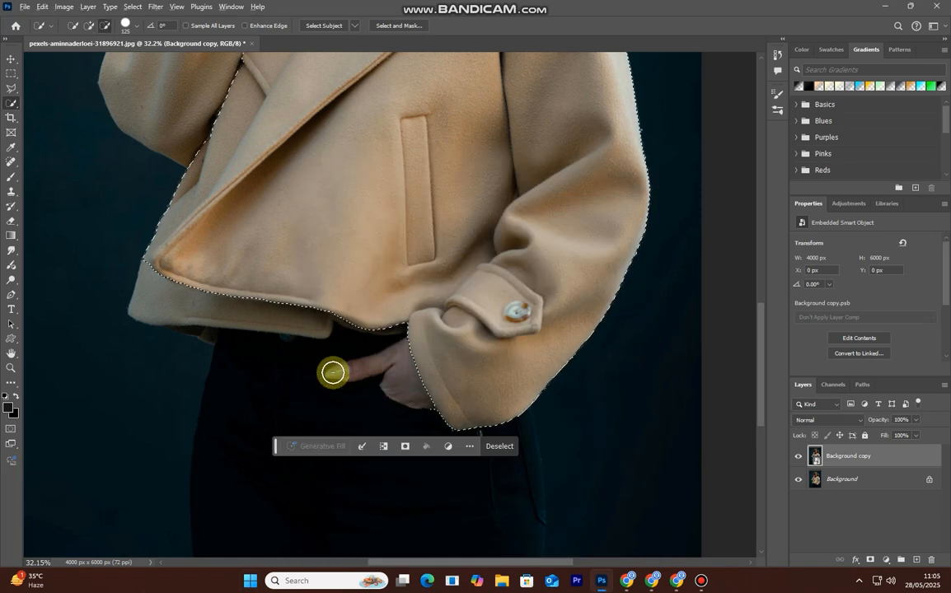
Step: Extend the Quick Selection to the jacket's rear hem and the raised arm's sleeve, leaving the hand at the pocket unselected
click(423, 416)
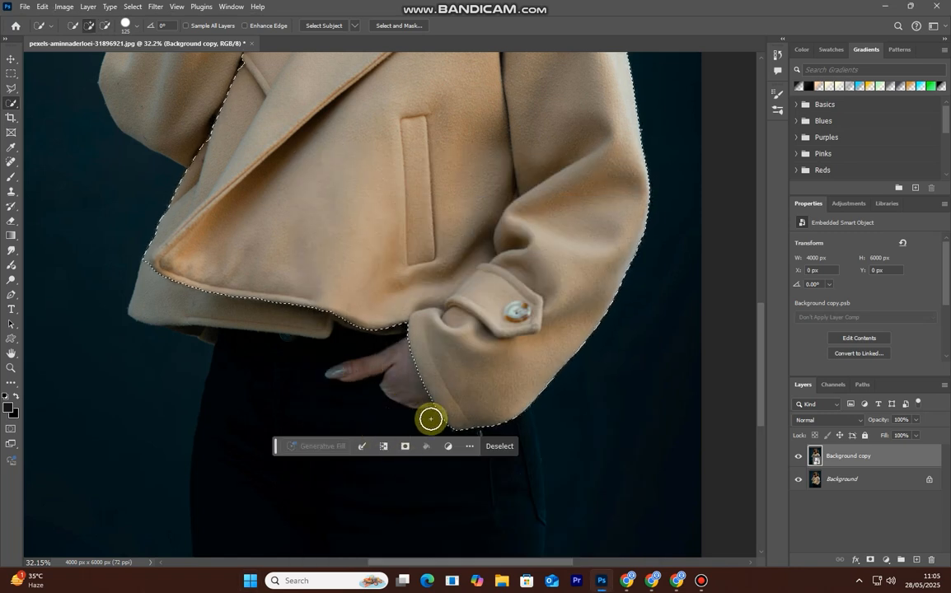
scroll(441, 332, up, 3)
scroll(442, 333, left, 2)
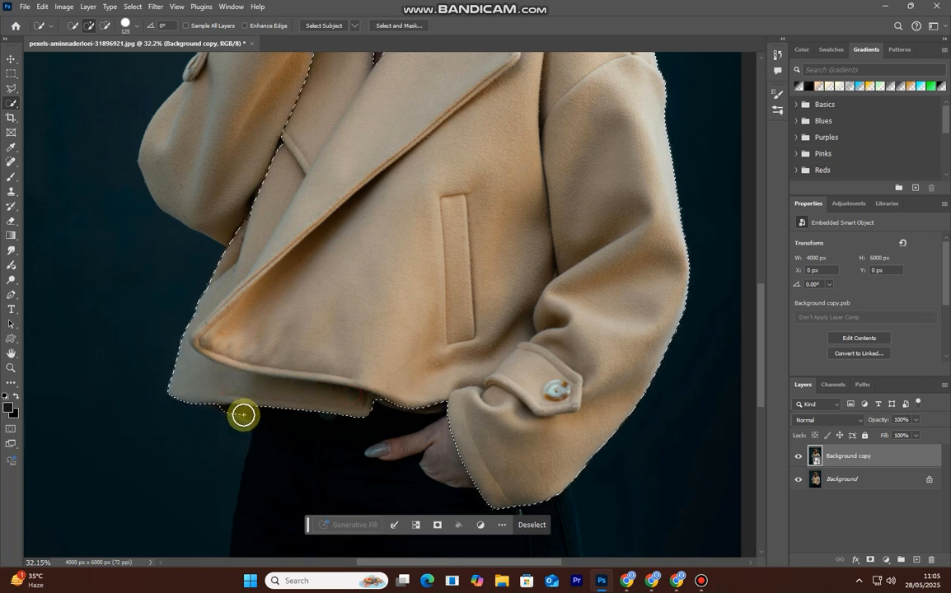
mouse_move(229, 393)
mouse_down()
mouse_move(255, 416)
mouse_move(222, 397)
mouse_move(326, 407)
mouse_move(278, 439)
mouse_move(356, 435)
mouse_move(368, 467)
mouse_move(441, 499)
mouse_move(597, 486)
mouse_move(476, 400)
mouse_move(507, 454)
mouse_up()
scroll(365, 455, up, 3)
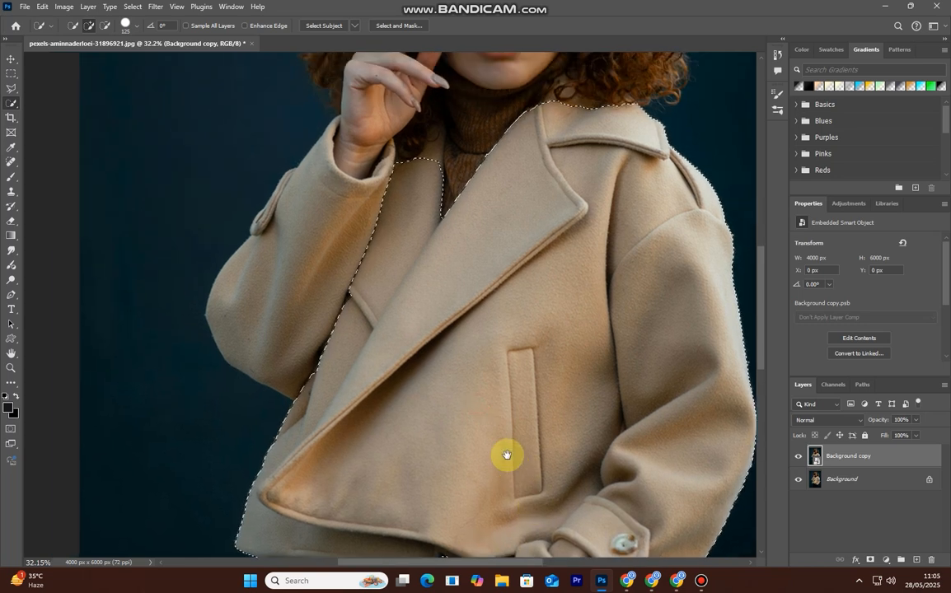
drag(340, 314, 228, 287)
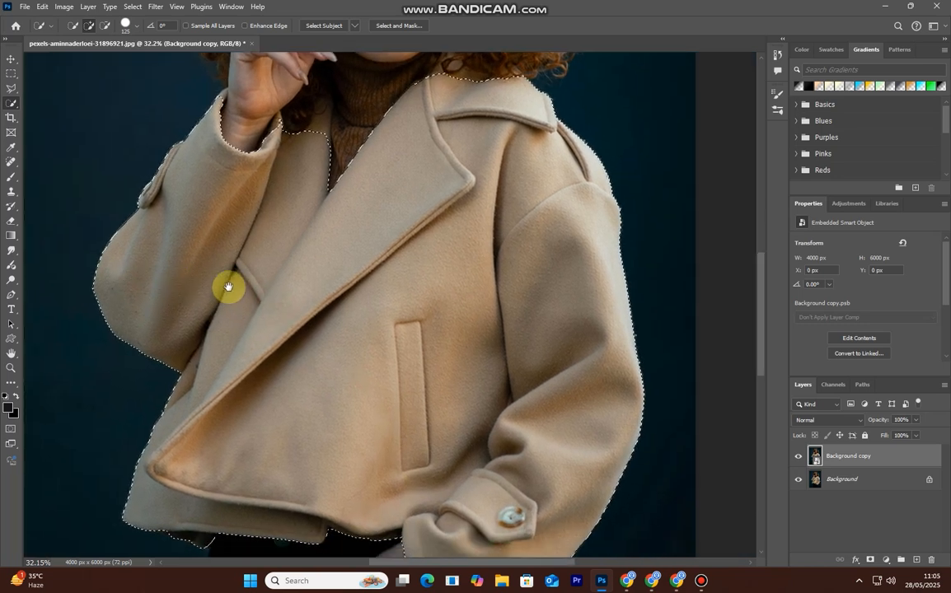
scroll(483, 471, up, 5)
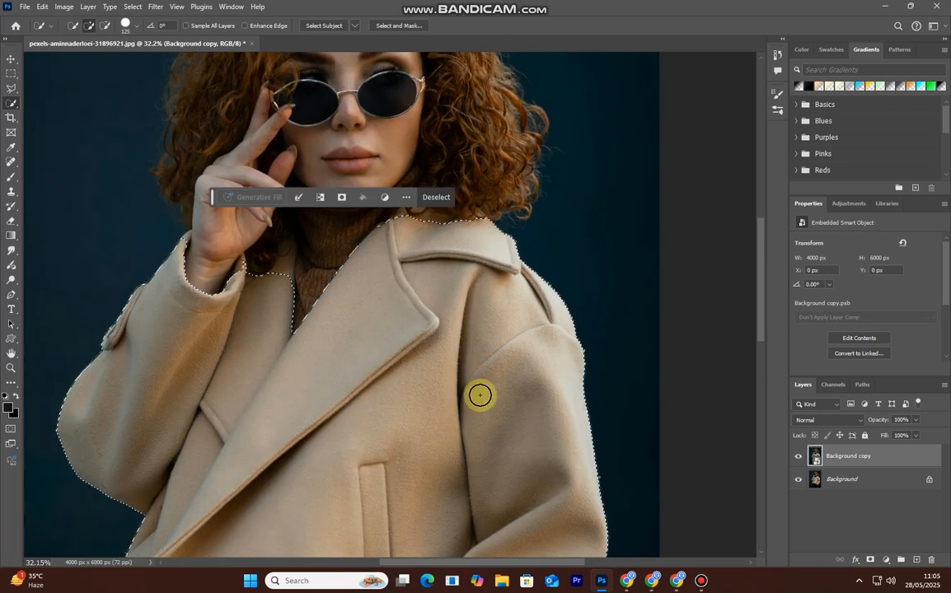
drag(434, 320, 450, 382)
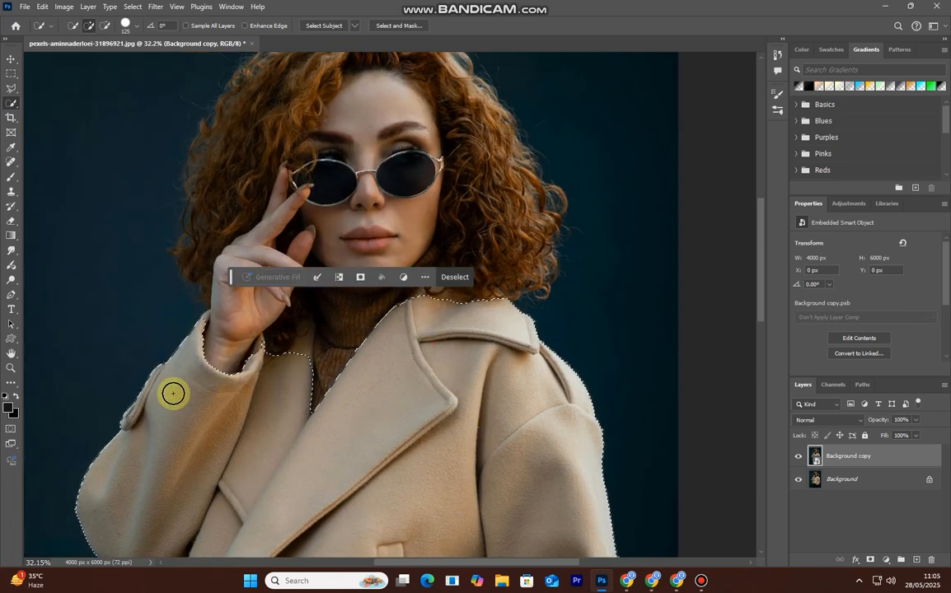
Step: Reduce the selection brush to 45 px and clean up the jacket selection around the raised wrist's cuff, excluding the skin
key([)
key([)
key([)
key([)
key([)
key([)
key([)
scroll(198, 348, up, 1)
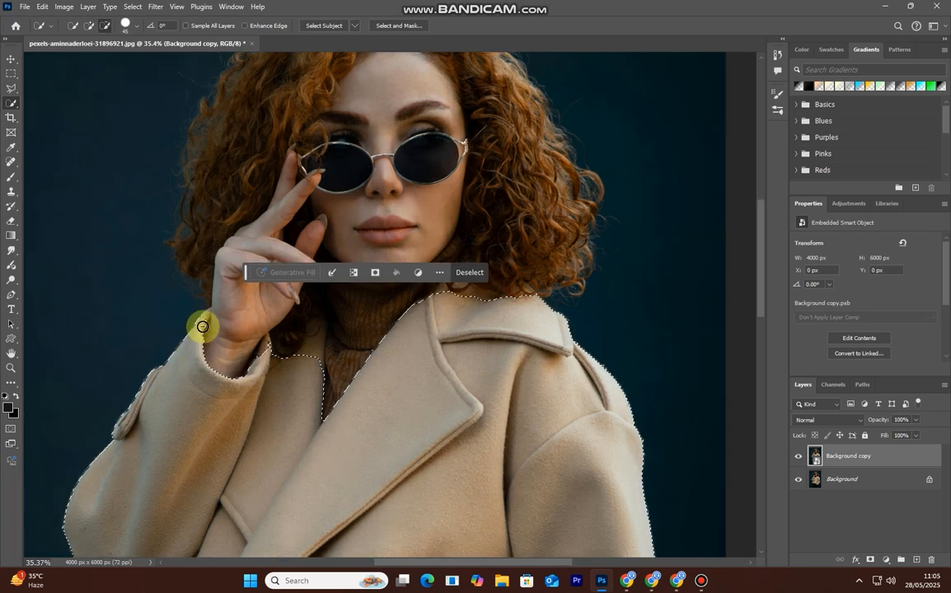
scroll(202, 327, up, 3)
drag(208, 306, 188, 332)
mouse_move(283, 302)
mouse_down()
mouse_move(296, 336)
mouse_move(280, 359)
mouse_up()
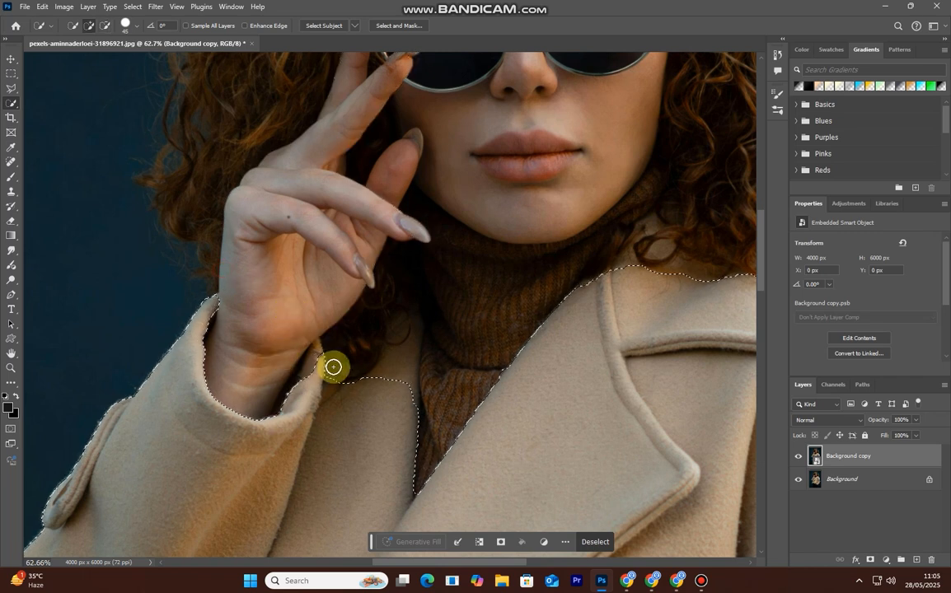
click(318, 361)
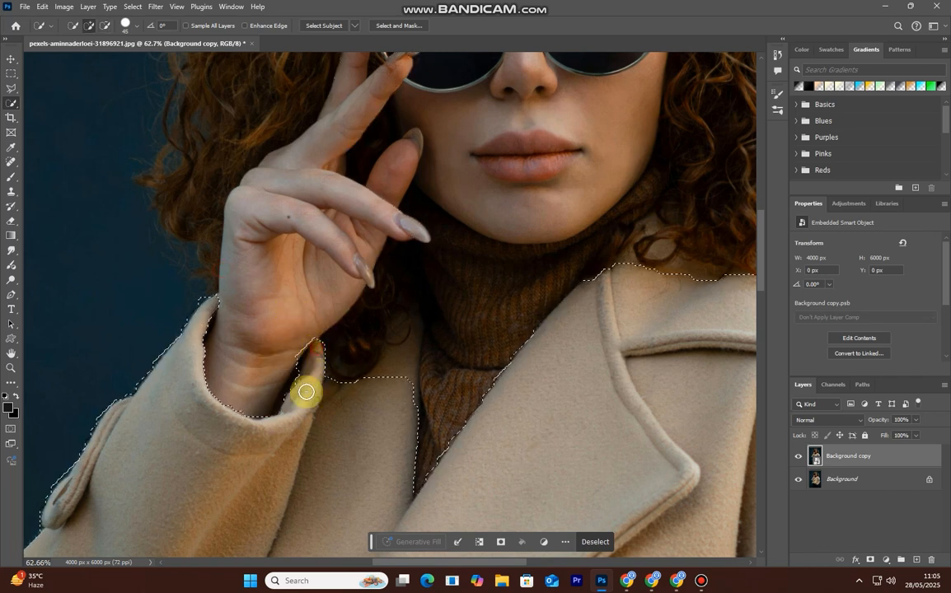
alt+click(295, 360)
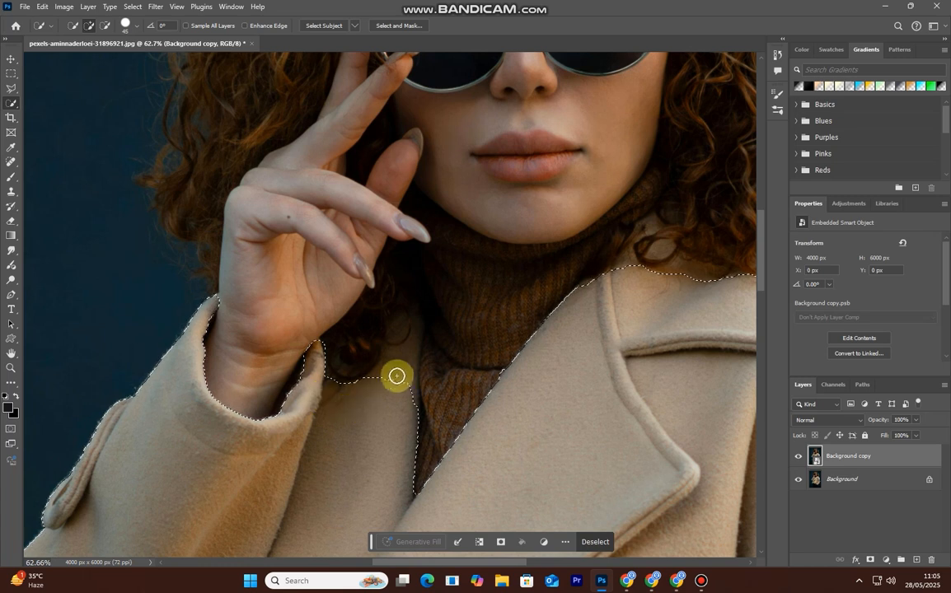
Step: Add the collar areas beneath the hair curls to the jacket selection on both sides of the turtleneck
mouse_move(407, 330)
mouse_down()
mouse_move(406, 369)
mouse_move(457, 332)
mouse_move(460, 370)
mouse_move(498, 308)
mouse_up()
mouse_move(451, 219)
mouse_down()
mouse_move(501, 242)
mouse_move(506, 318)
mouse_up()
drag(611, 244, 647, 237)
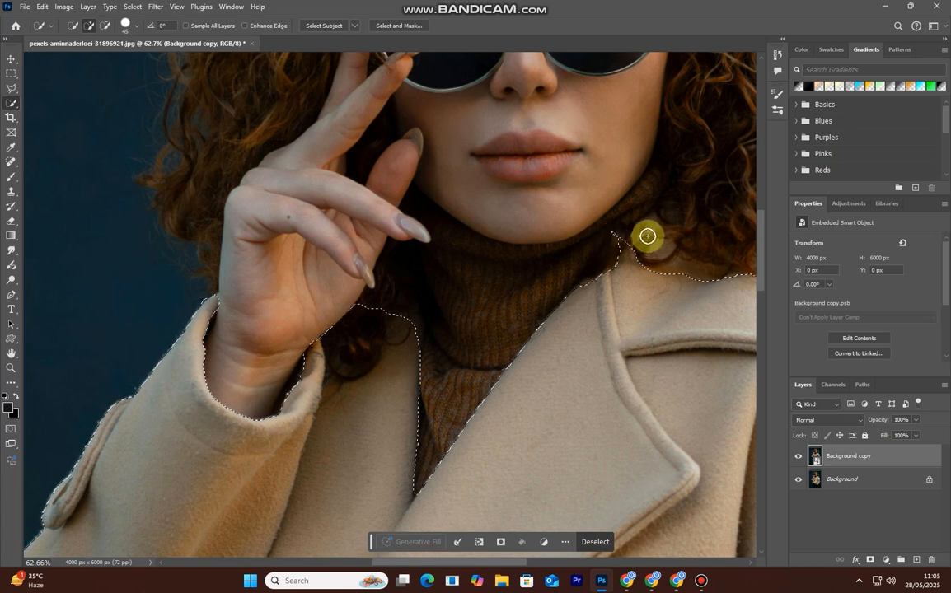
mouse_move(660, 279)
mouse_down()
mouse_move(653, 229)
mouse_move(641, 260)
mouse_move(638, 244)
mouse_move(609, 265)
mouse_move(614, 237)
mouse_up()
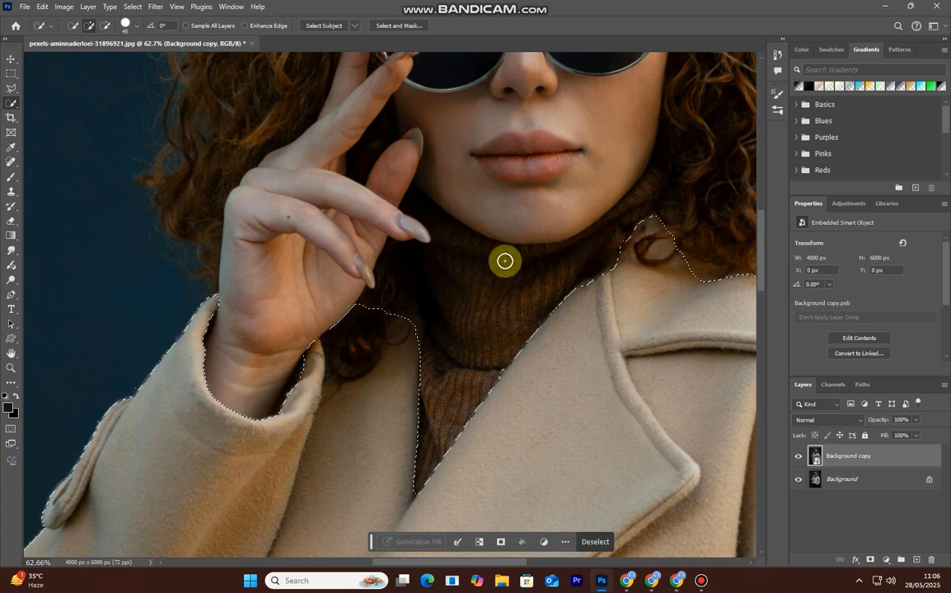
mouse_move(315, 370)
mouse_down()
mouse_move(328, 421)
mouse_move(309, 448)
mouse_move(267, 434)
mouse_move(338, 429)
mouse_move(392, 357)
mouse_move(423, 421)
mouse_up()
drag(514, 420, 334, 380)
scroll(543, 384, down, 2)
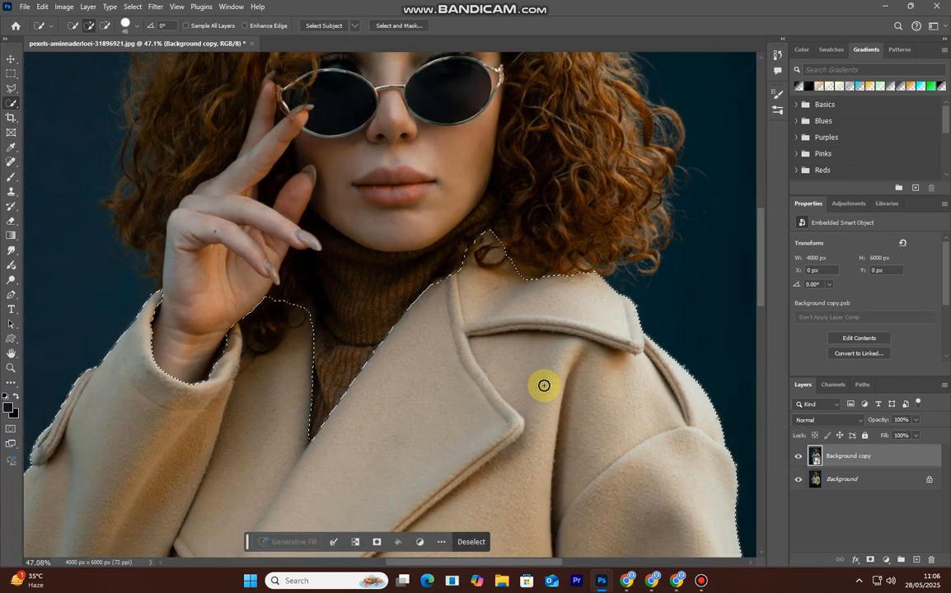
Step: Open Select and Mask and brush the hair curl on the collar beside the chin with an 80 px Refine Edge brush
click(396, 25)
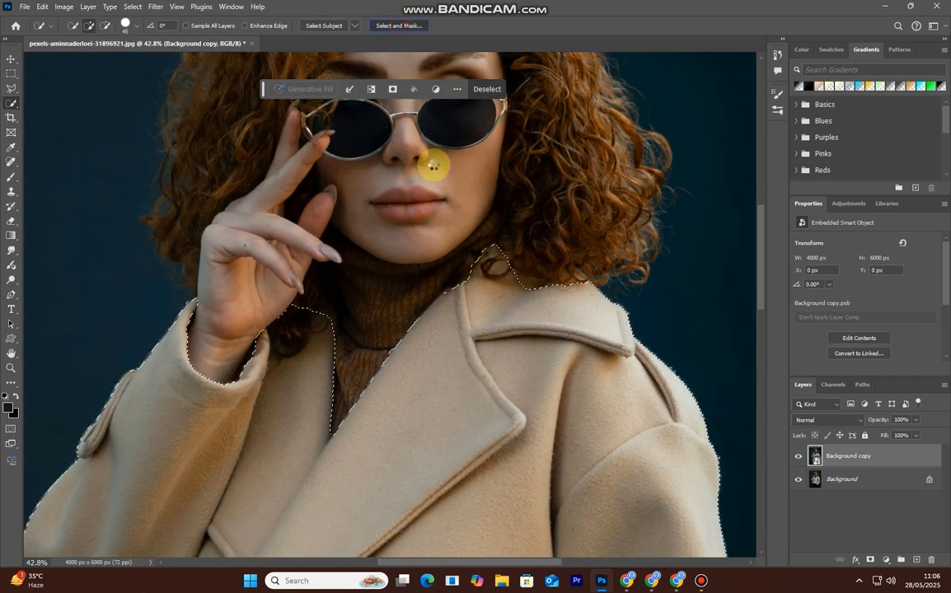
scroll(499, 258, up, 2)
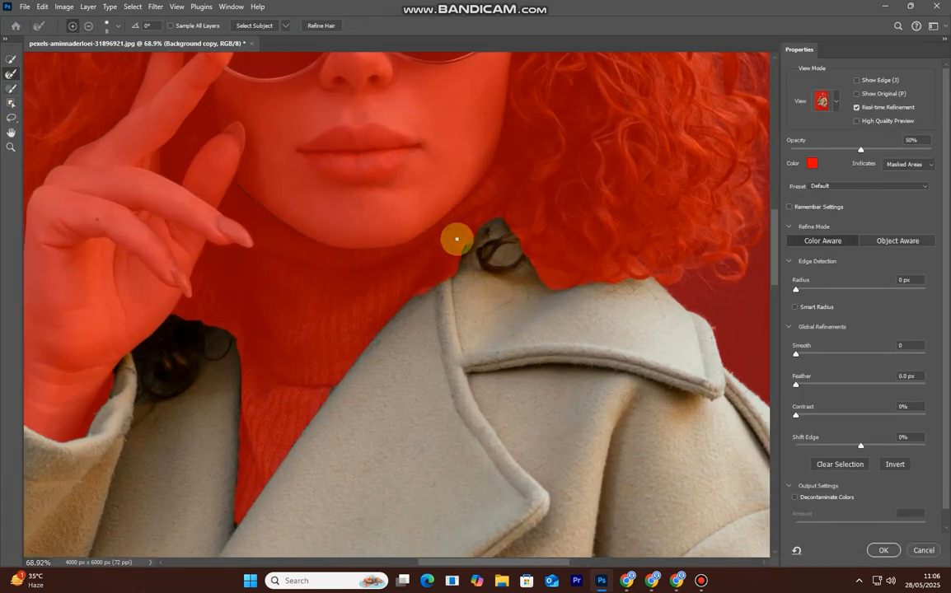
key(bracketright)
key(bracketright)
key(bracketright)
key(bracketright)
mouse_move(479, 265)
mouse_down()
mouse_move(481, 236)
mouse_move(501, 230)
mouse_move(518, 250)
mouse_up()
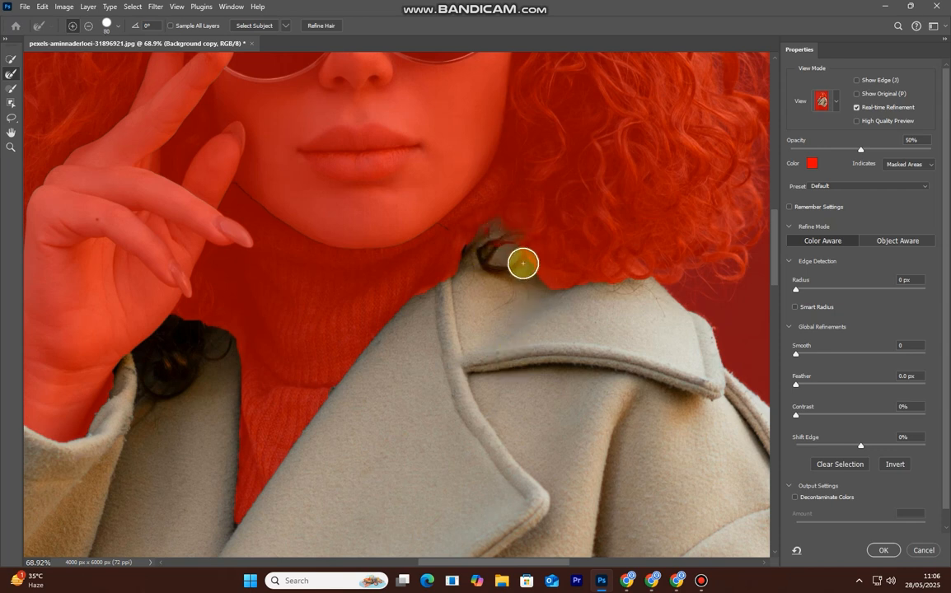
mouse_move(519, 262)
mouse_down()
mouse_move(468, 265)
mouse_move(480, 242)
mouse_move(505, 237)
mouse_up()
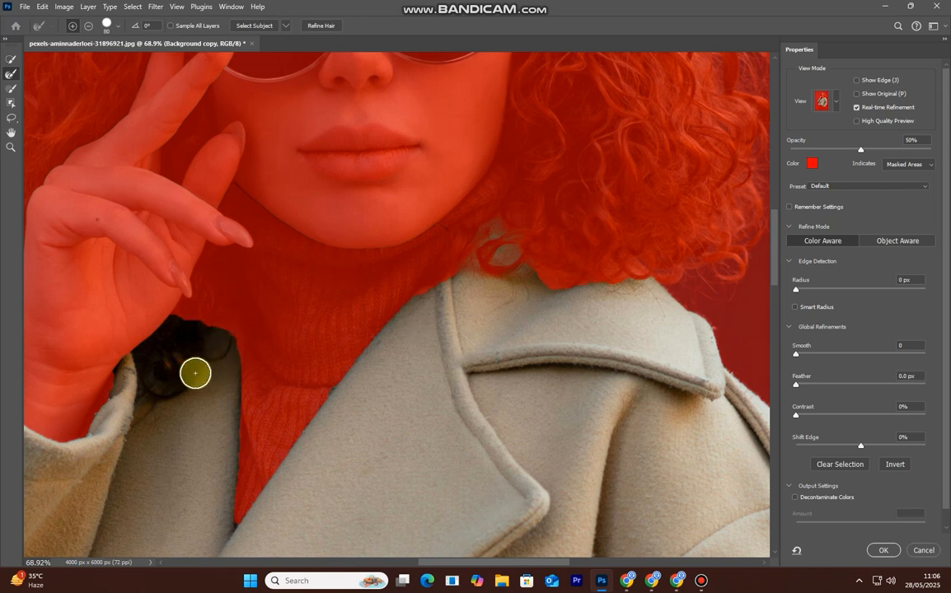
Step: Refine the selection edge over the dark curls beside the raised hand and apply the refined jacket selection
mouse_move(212, 350)
mouse_down()
mouse_move(181, 341)
mouse_move(173, 374)
mouse_move(160, 381)
mouse_move(162, 324)
mouse_up()
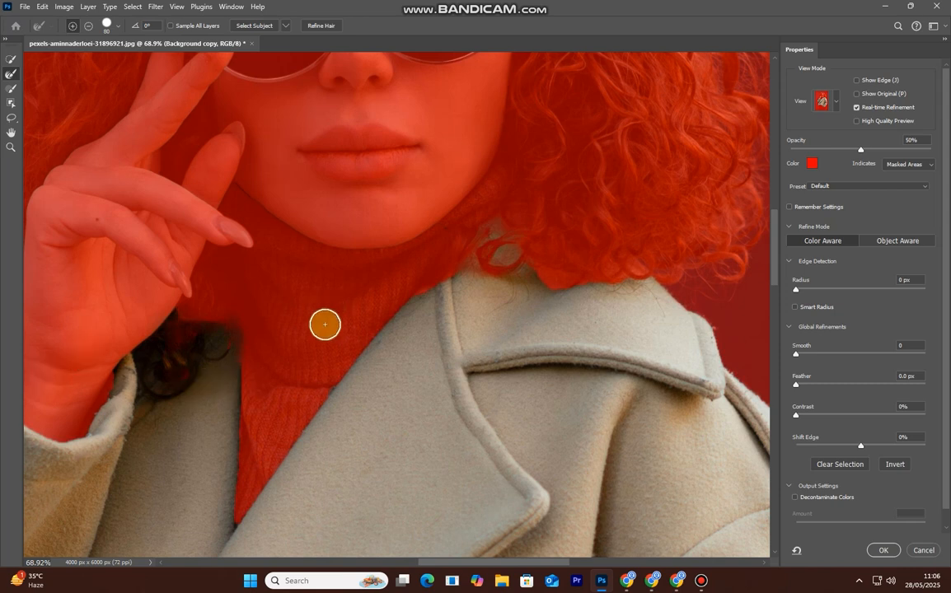
drag(509, 394, 470, 274)
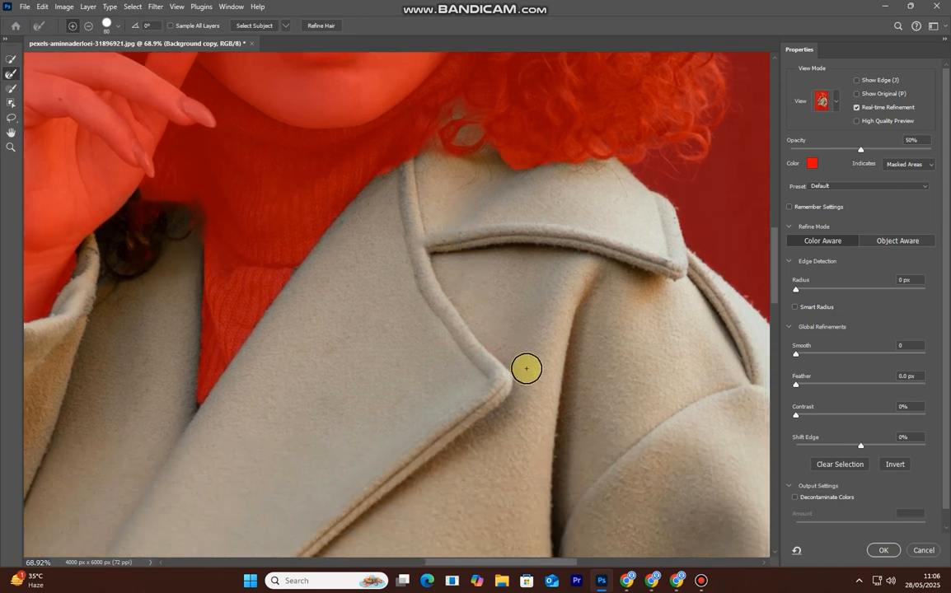
scroll(522, 370, down, 5)
scroll(430, 445, down, 4)
drag(434, 446, 399, 257)
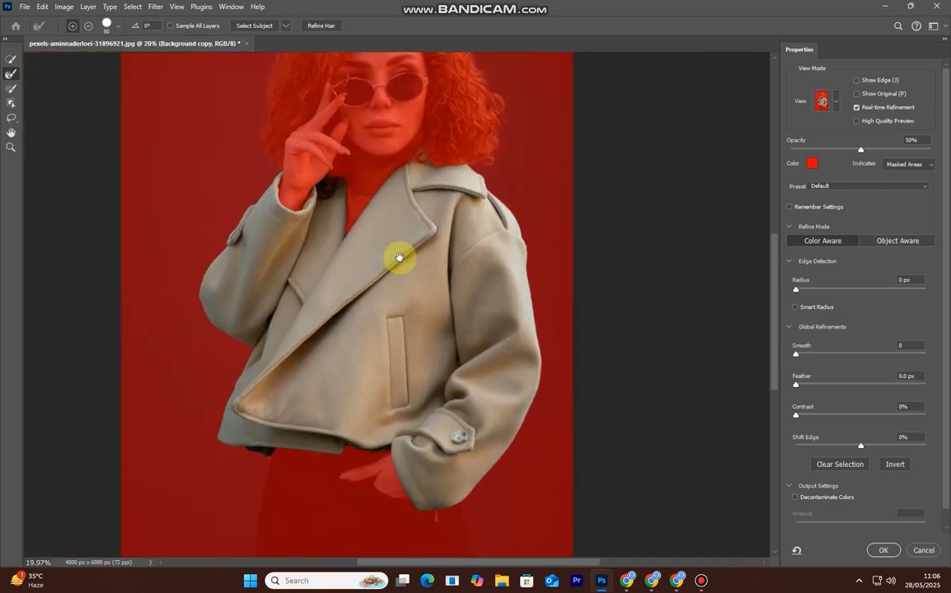
scroll(342, 449, up, 3)
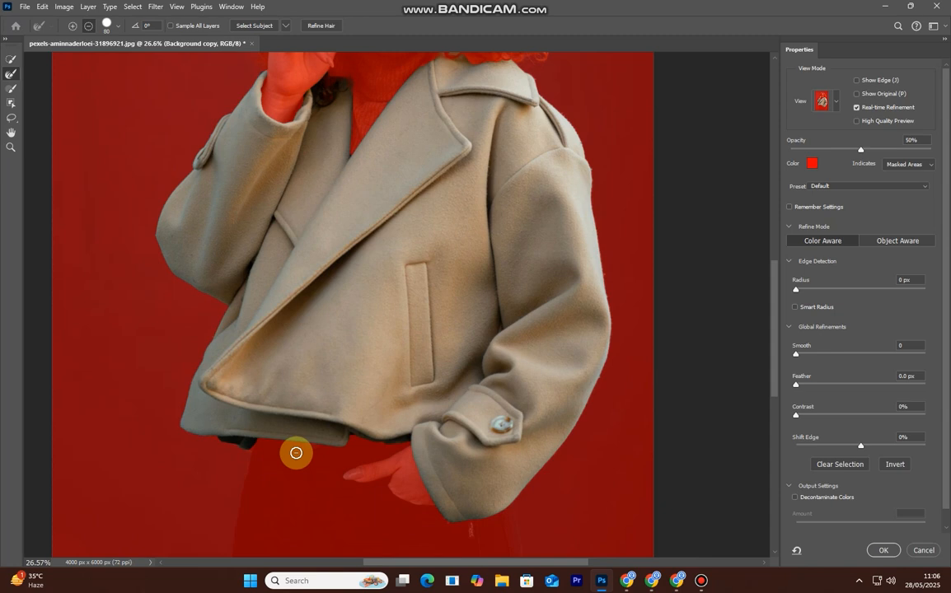
scroll(296, 452, down, 3)
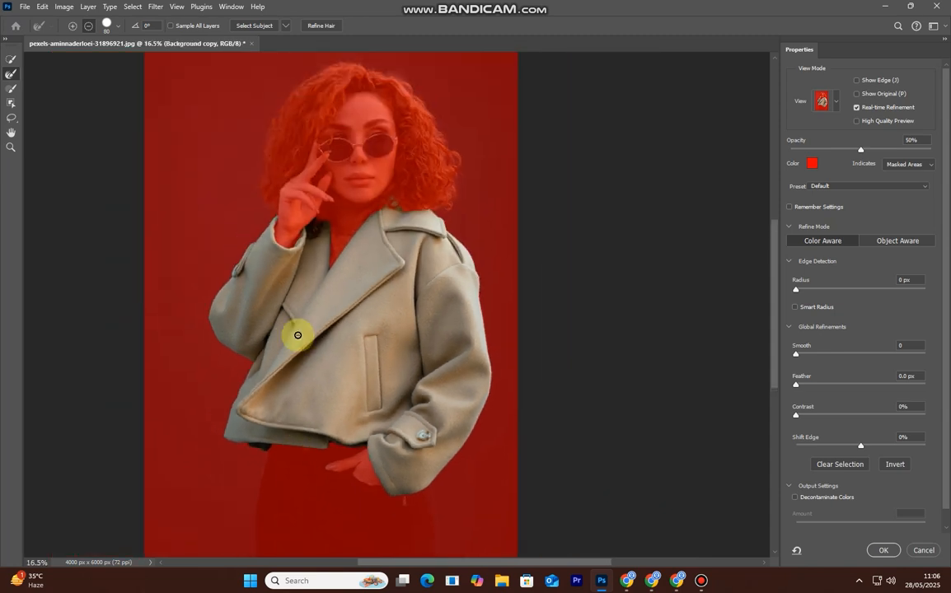
scroll(316, 265, up, 6)
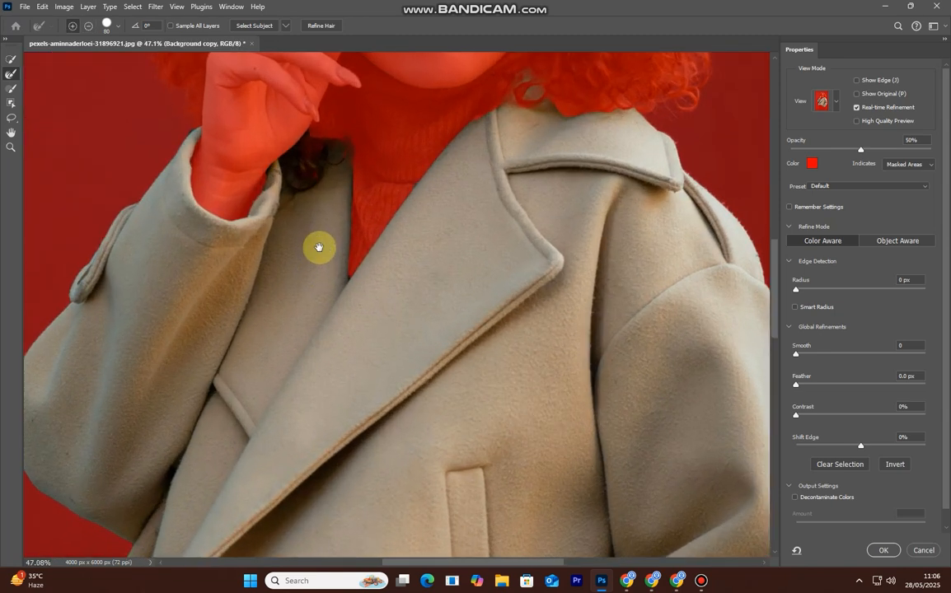
drag(318, 247, 351, 323)
mouse_move(322, 239)
mouse_down()
mouse_move(340, 219)
mouse_move(328, 261)
mouse_move(358, 228)
mouse_up()
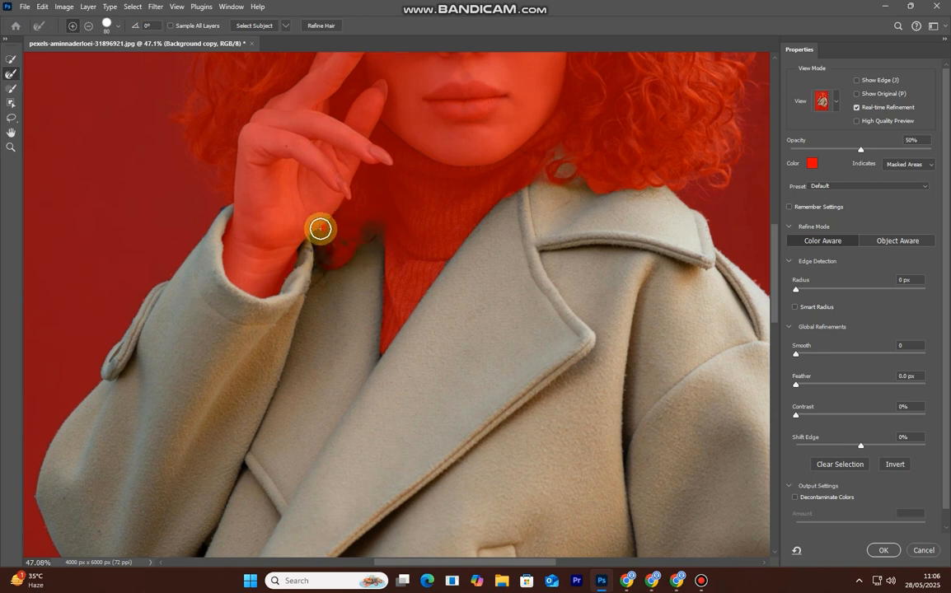
scroll(433, 304, down, 5)
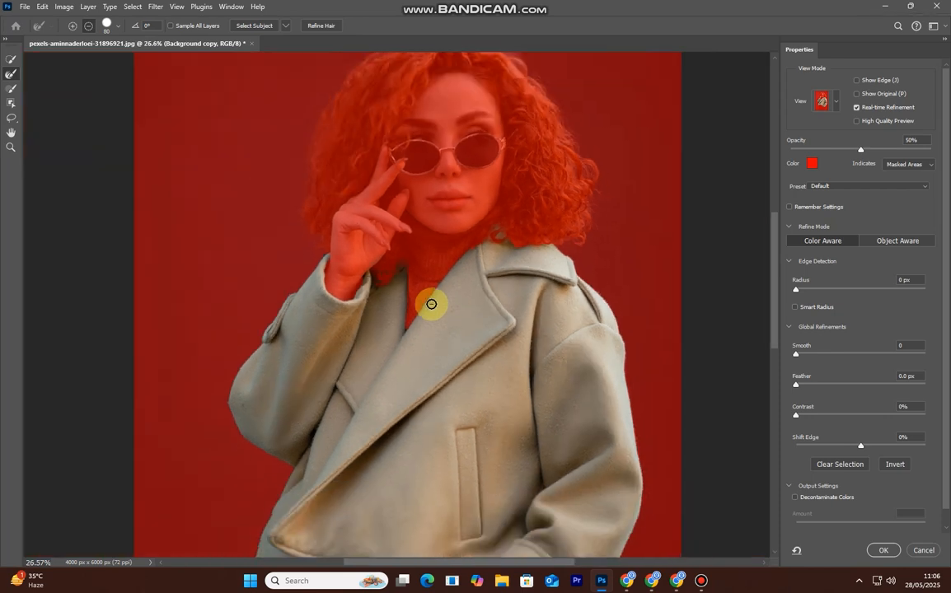
scroll(428, 303, up, 3)
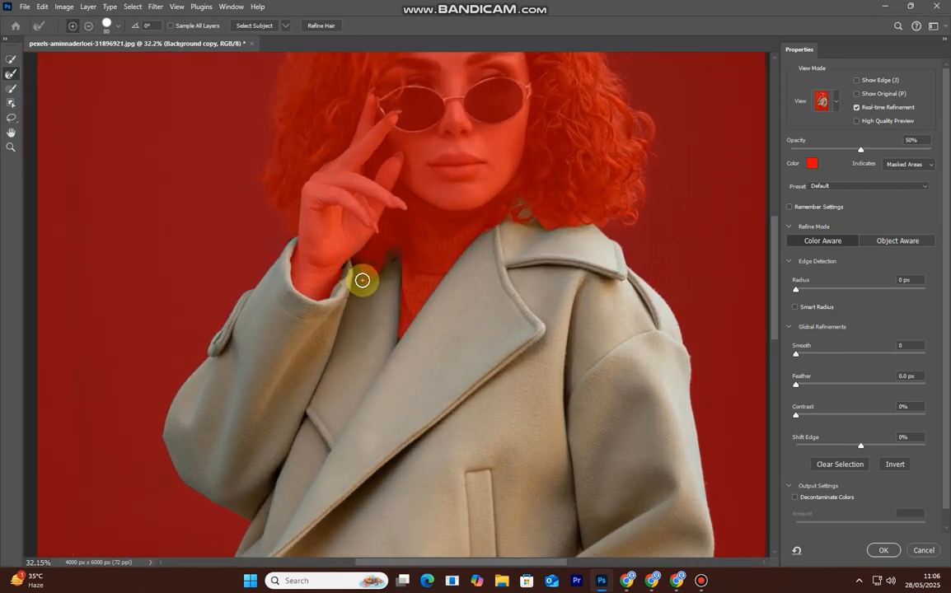
click(879, 548)
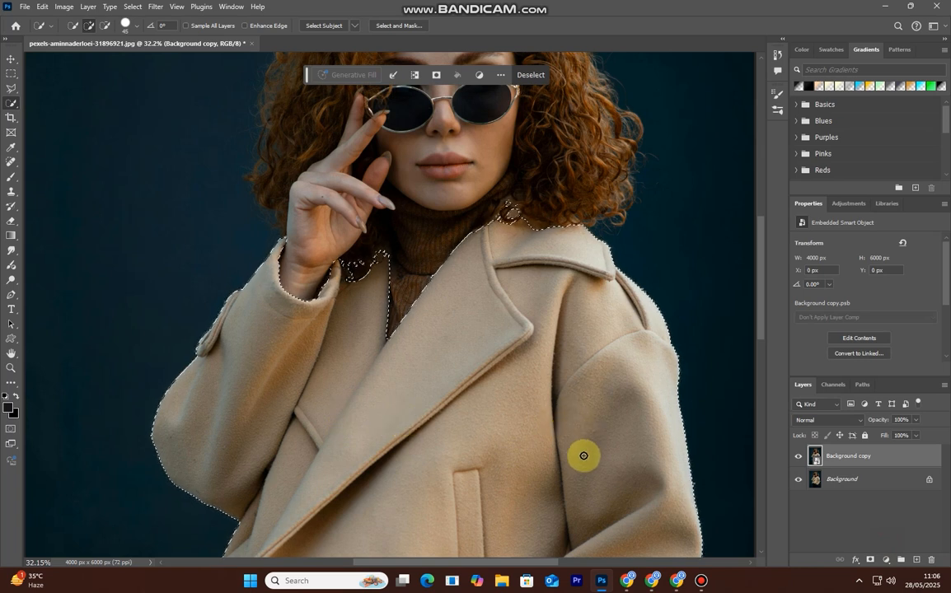
Step: Copy the selected jacket from the Background copy layer onto its own new layer
scroll(503, 424, down, 2)
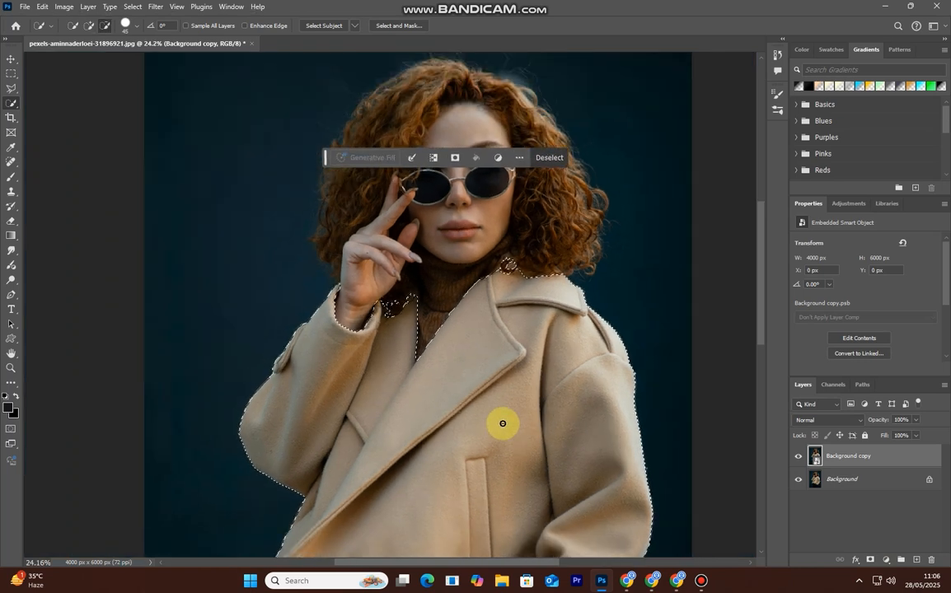
scroll(503, 423, down, 2)
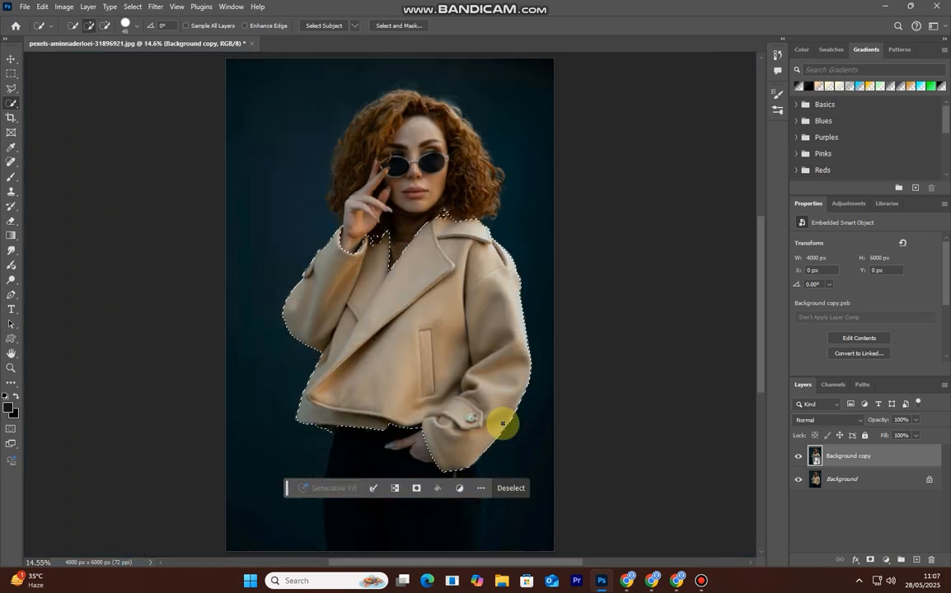
key(ctrl+j)
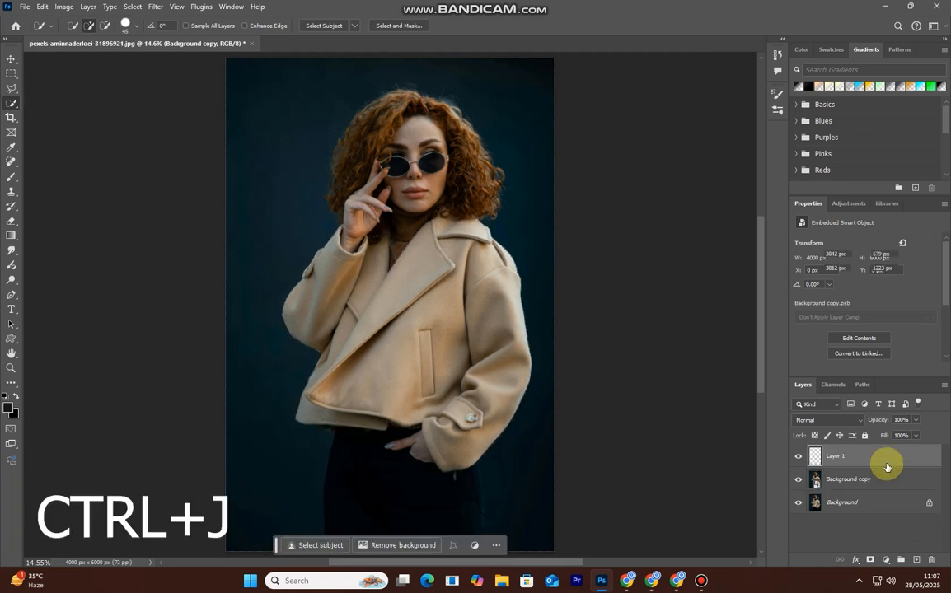
Step: Hide both background layers to inspect the isolated jacket cutout, and show them again
click(797, 485)
click(799, 501)
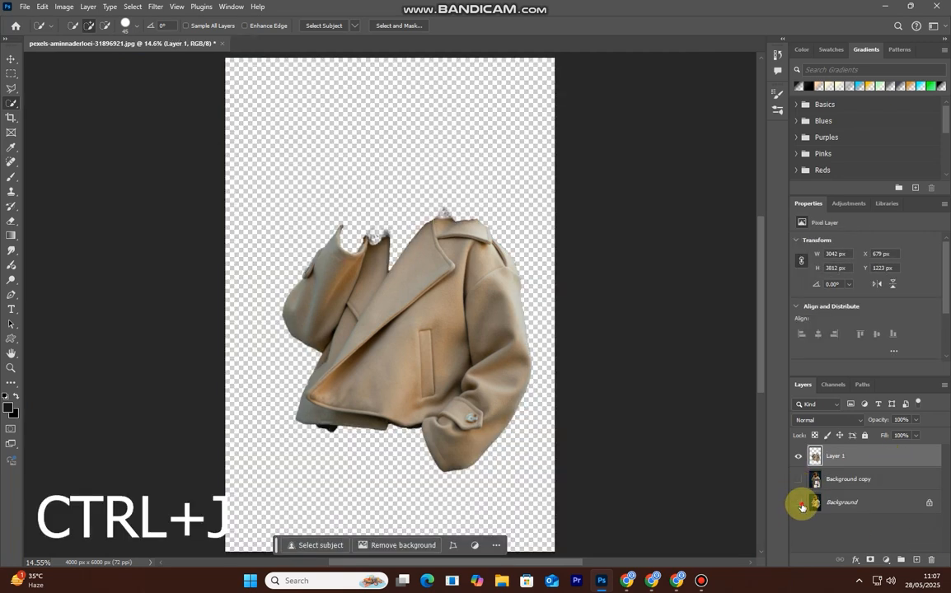
click(799, 501)
click(798, 479)
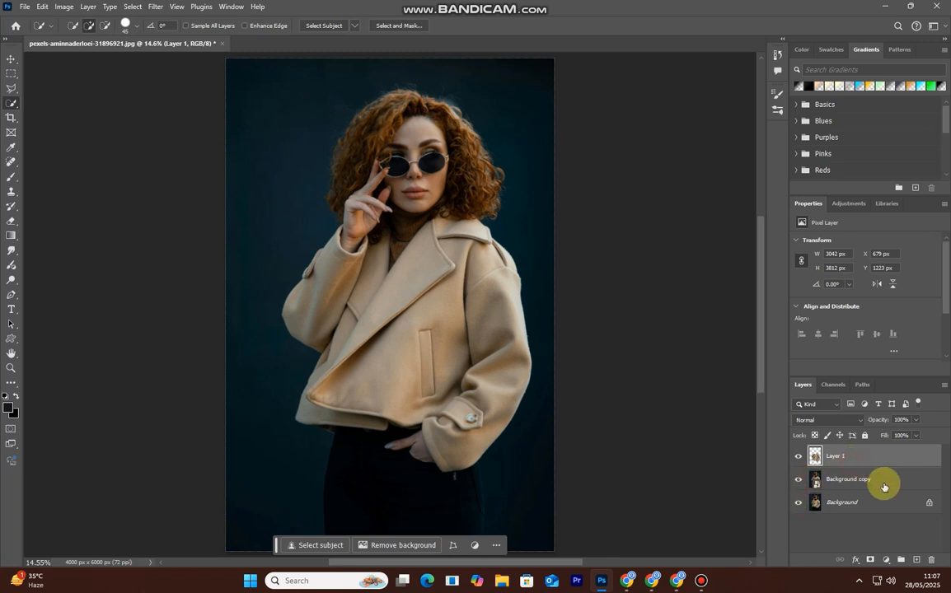
Step: Add a Hue/Saturation adjustment layer above the jacket layer and clip it to that layer
click(476, 546)
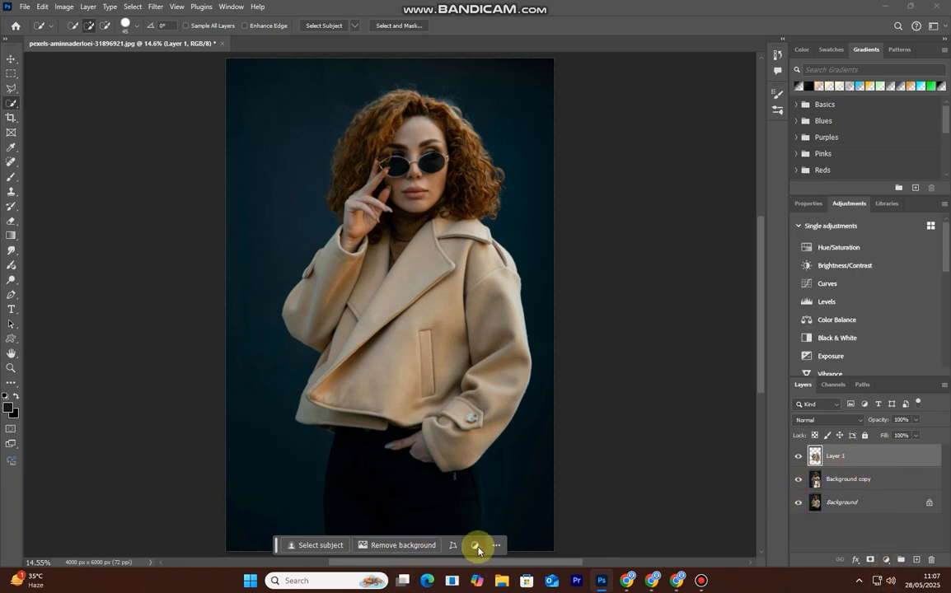
click(841, 256)
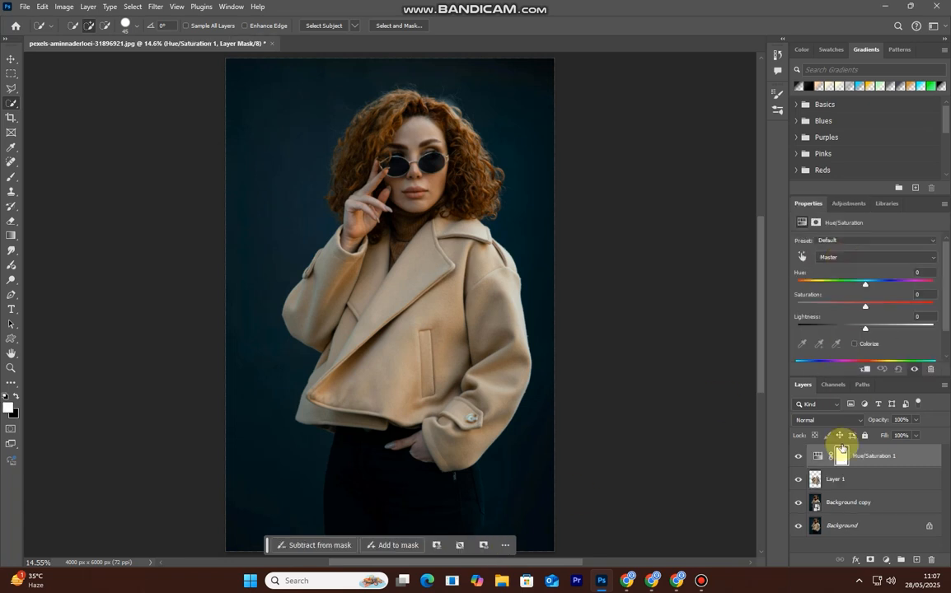
click(865, 370)
scroll(494, 334, up, 2)
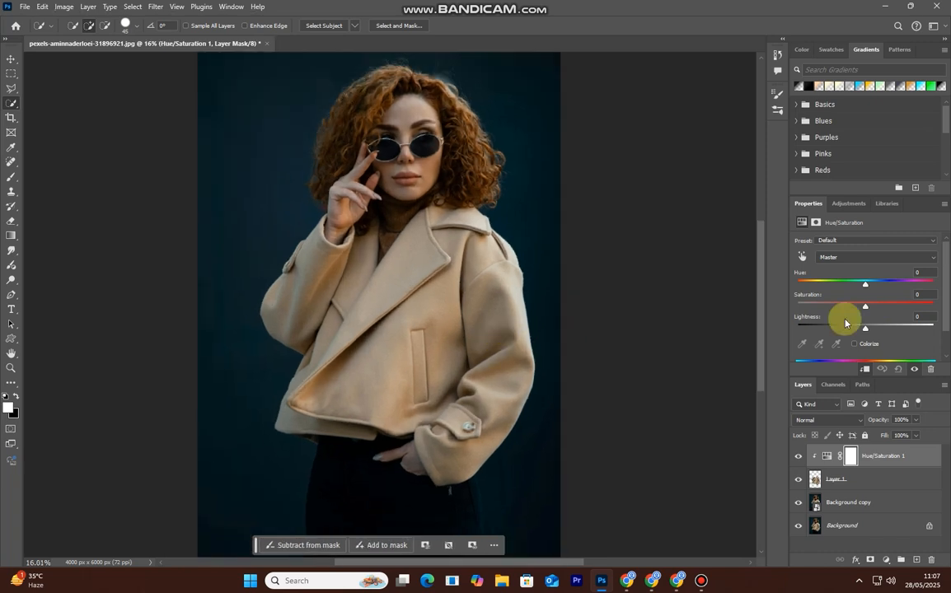
Step: Turn on Colorize for the jacket's Hue/Saturation adjustment, with the hue at 235 and the saturation at 28
click(845, 317)
click(854, 343)
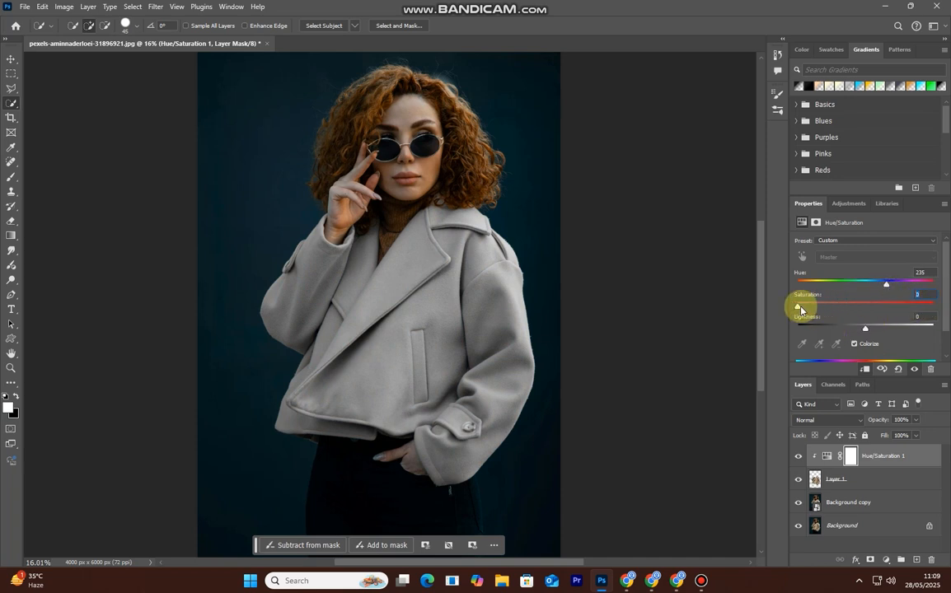
drag(807, 310, 827, 313)
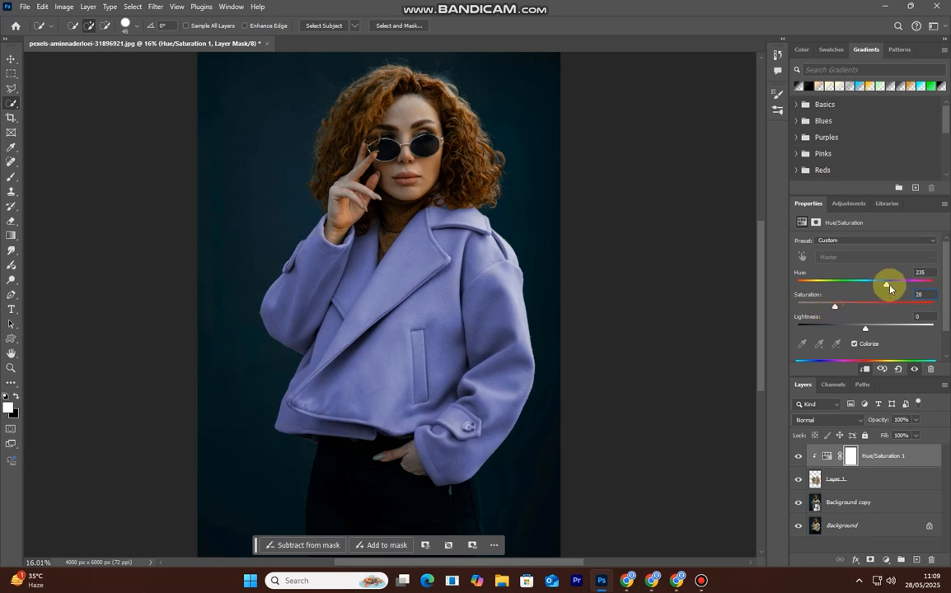
Step: Try a green hue of 102, a pink hue of 0 and a teal hue of 156 on the jacket
drag(887, 285, 848, 292)
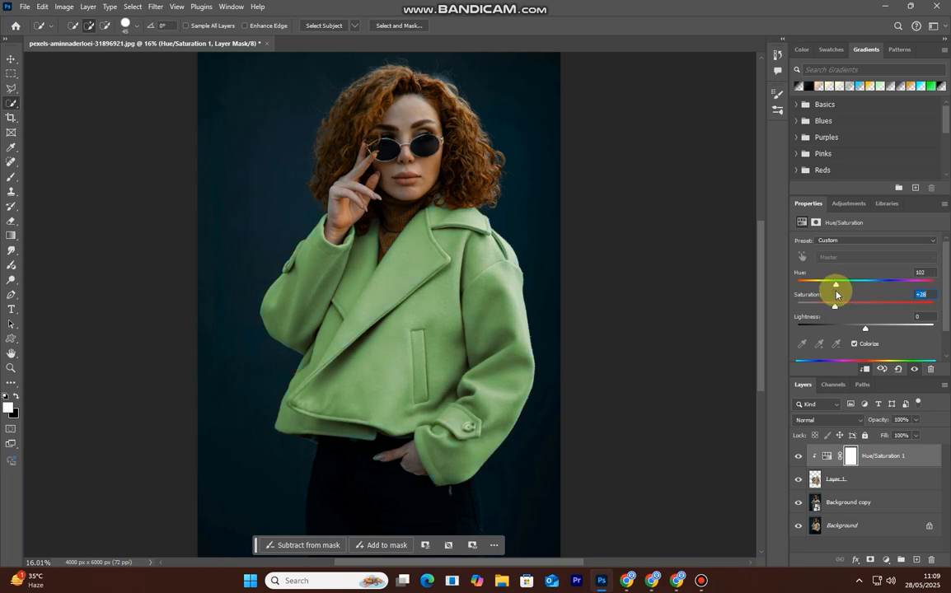
drag(829, 295, 796, 301)
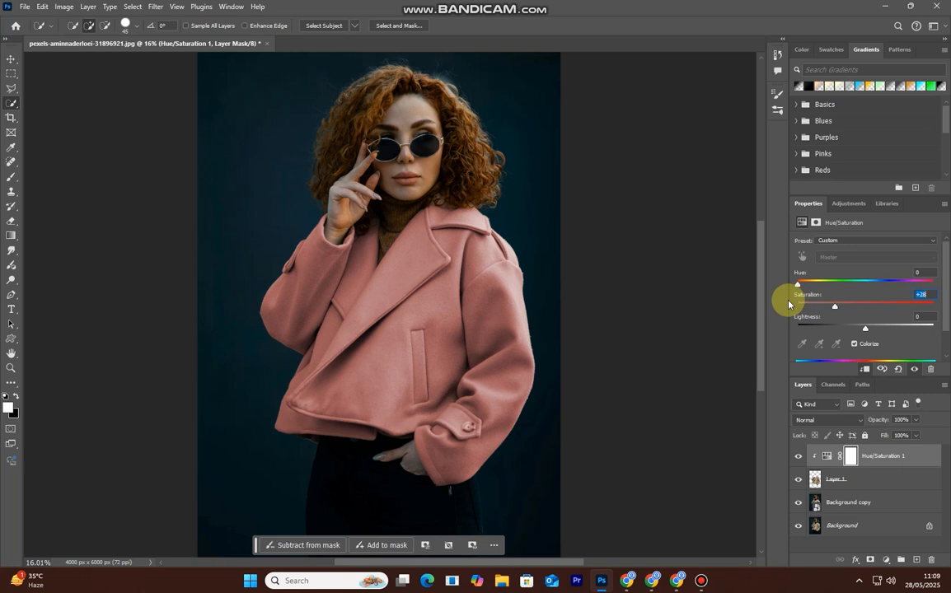
drag(802, 298, 856, 297)
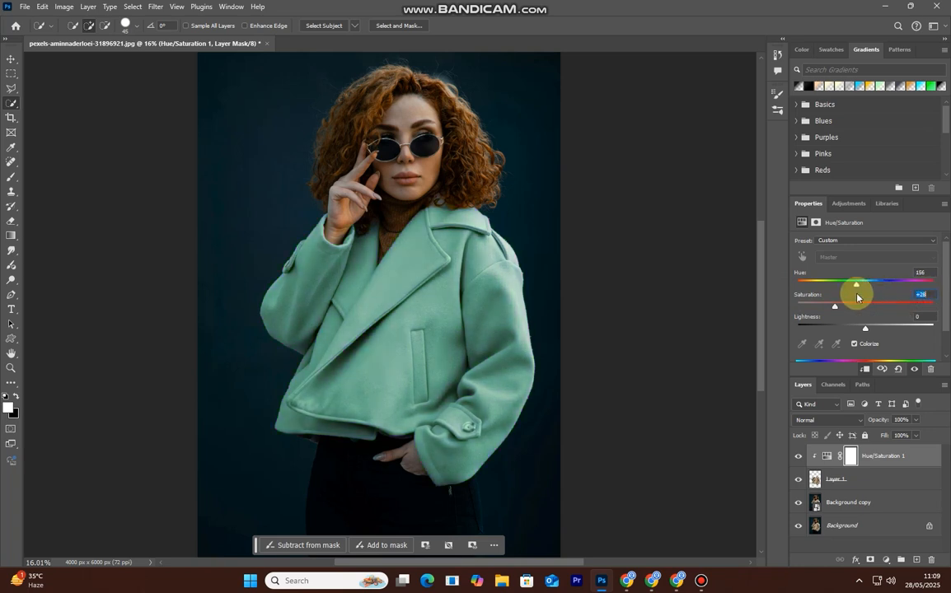
Step: Colour the jacket violet by setting the adjustment's hue to 248 and its saturation to 39
drag(836, 301, 892, 298)
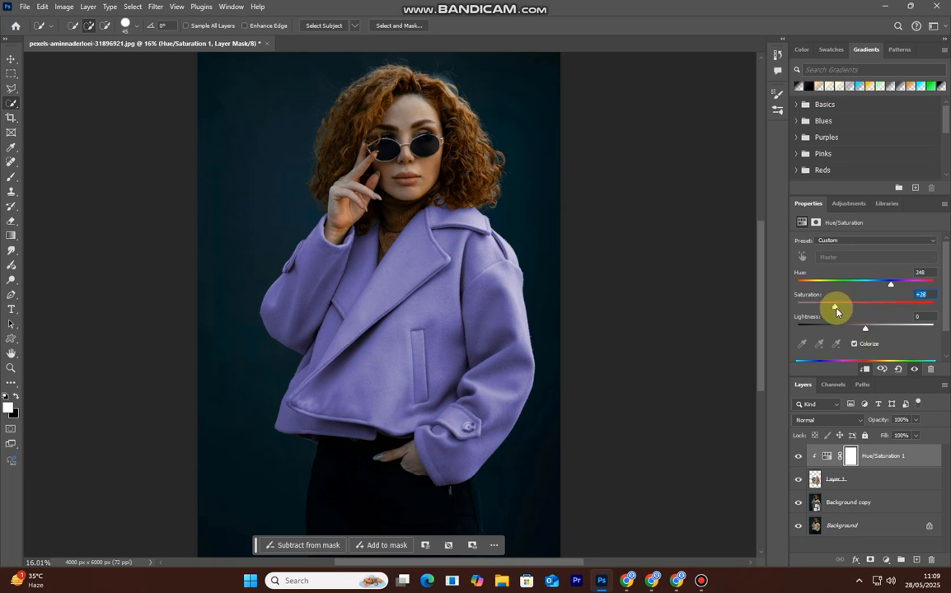
drag(838, 308, 841, 311)
drag(844, 311, 864, 312)
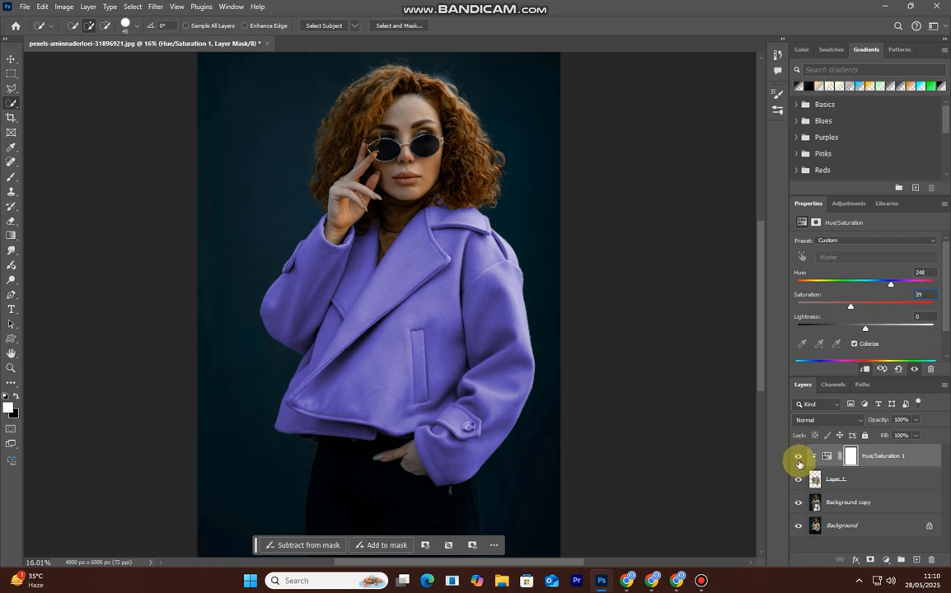
Step: Group the Hue/Saturation adjustment, the jacket layer and the Background copy layer together above the original Background
click(916, 463)
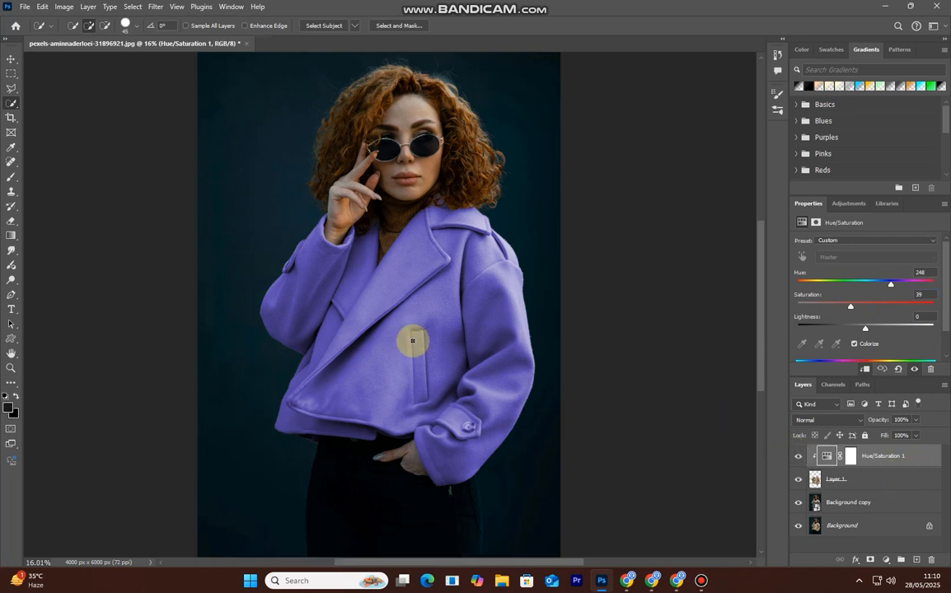
scroll(407, 340, down, 2)
key(v)
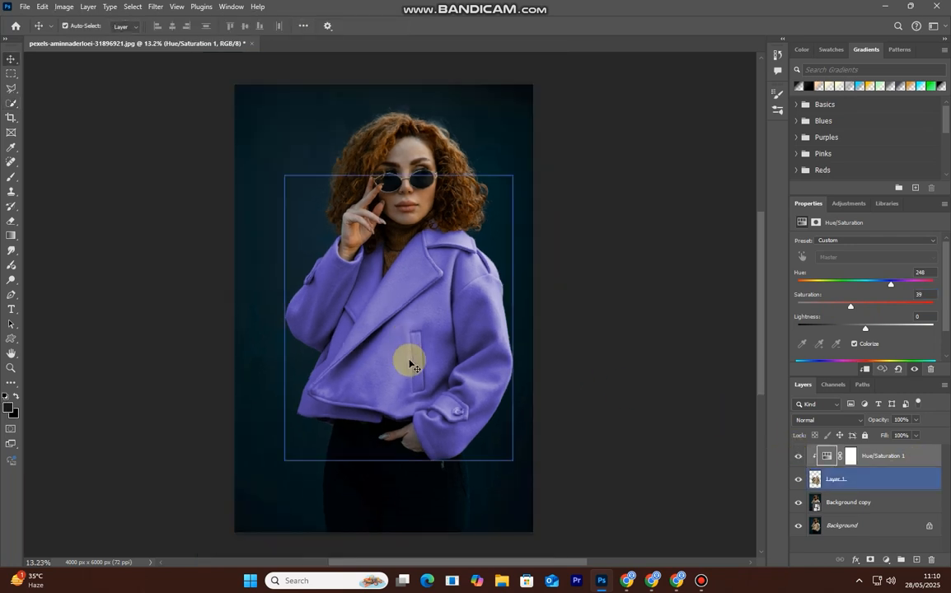
scroll(409, 365, down, 2)
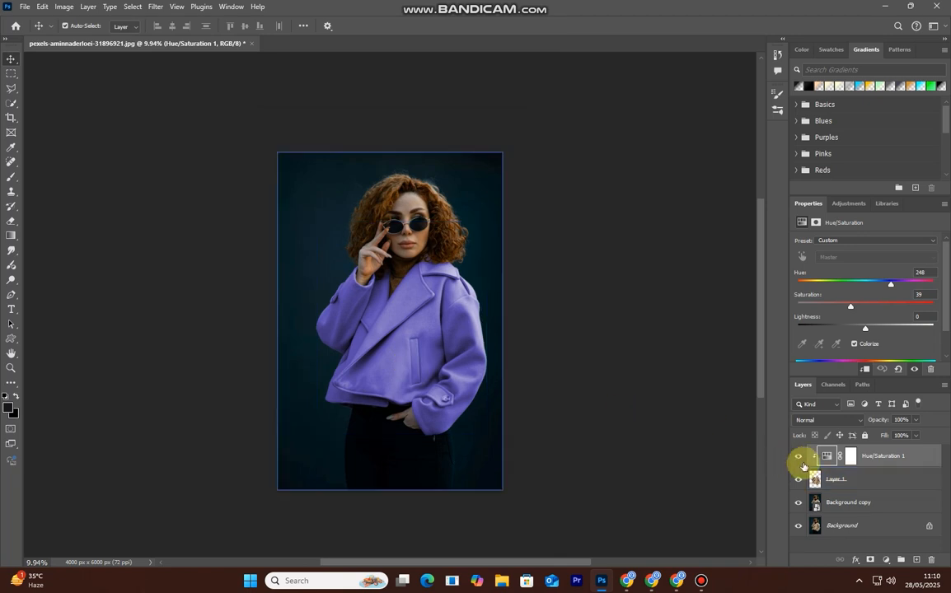
click(868, 509)
key(ctrl+alt+a)
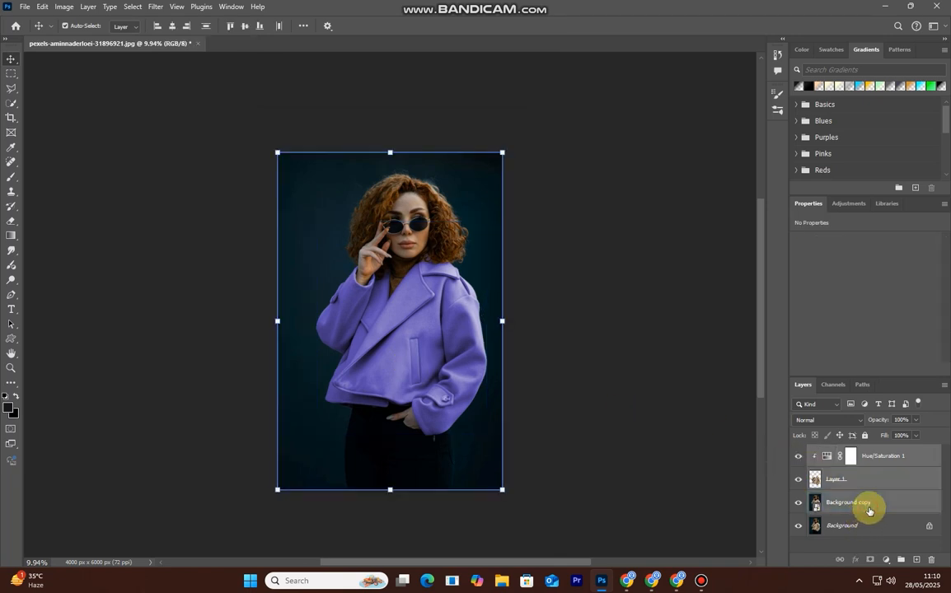
click(900, 561)
Step: Toggle the new group's visibility repeatedly to compare the original jacket with the recoloured one, leaving the group shown
click(798, 453)
click(798, 453)
click(799, 453)
click(798, 453)
click(798, 453)
click(798, 453)
click(799, 453)
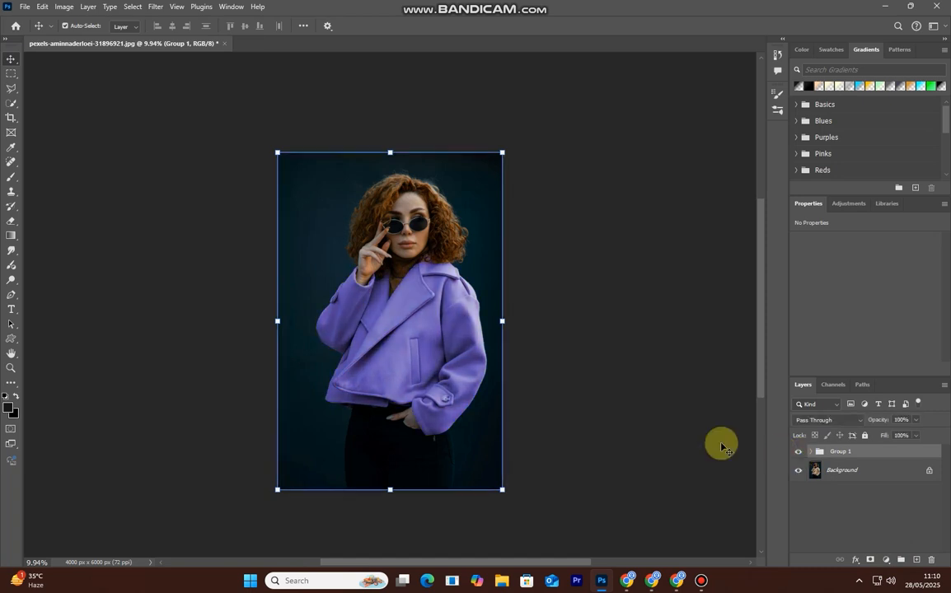